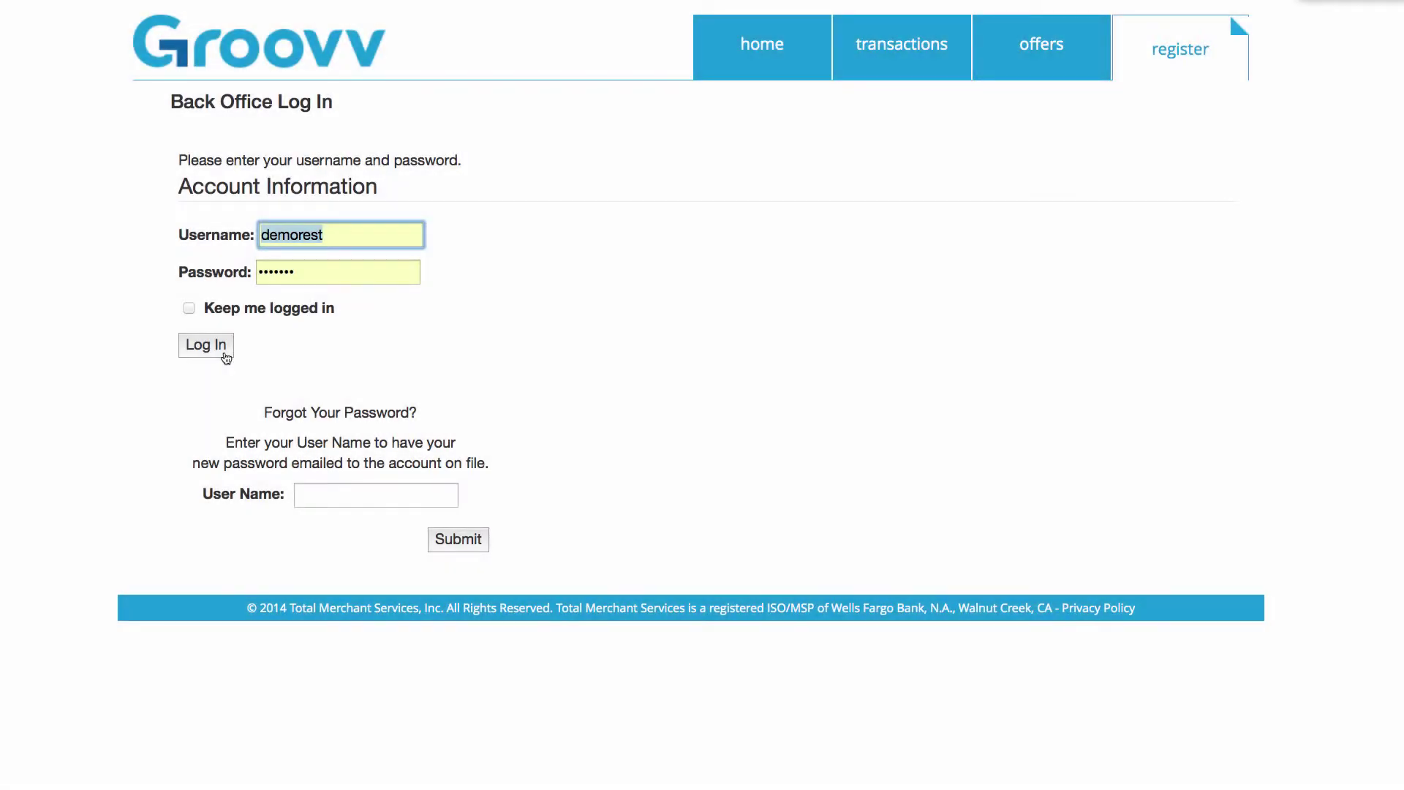
pyautogui.click(226, 357)
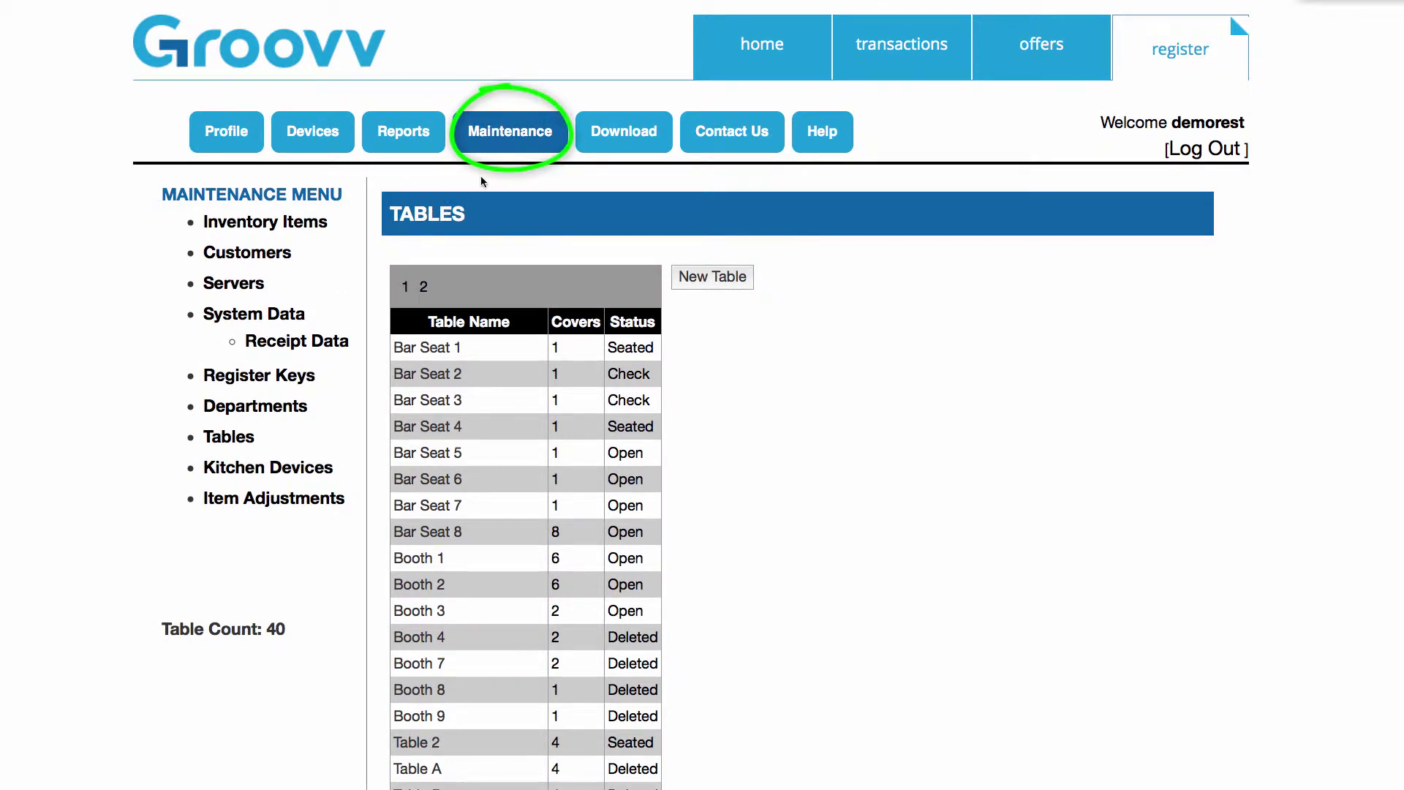
pyautogui.click(545, 145)
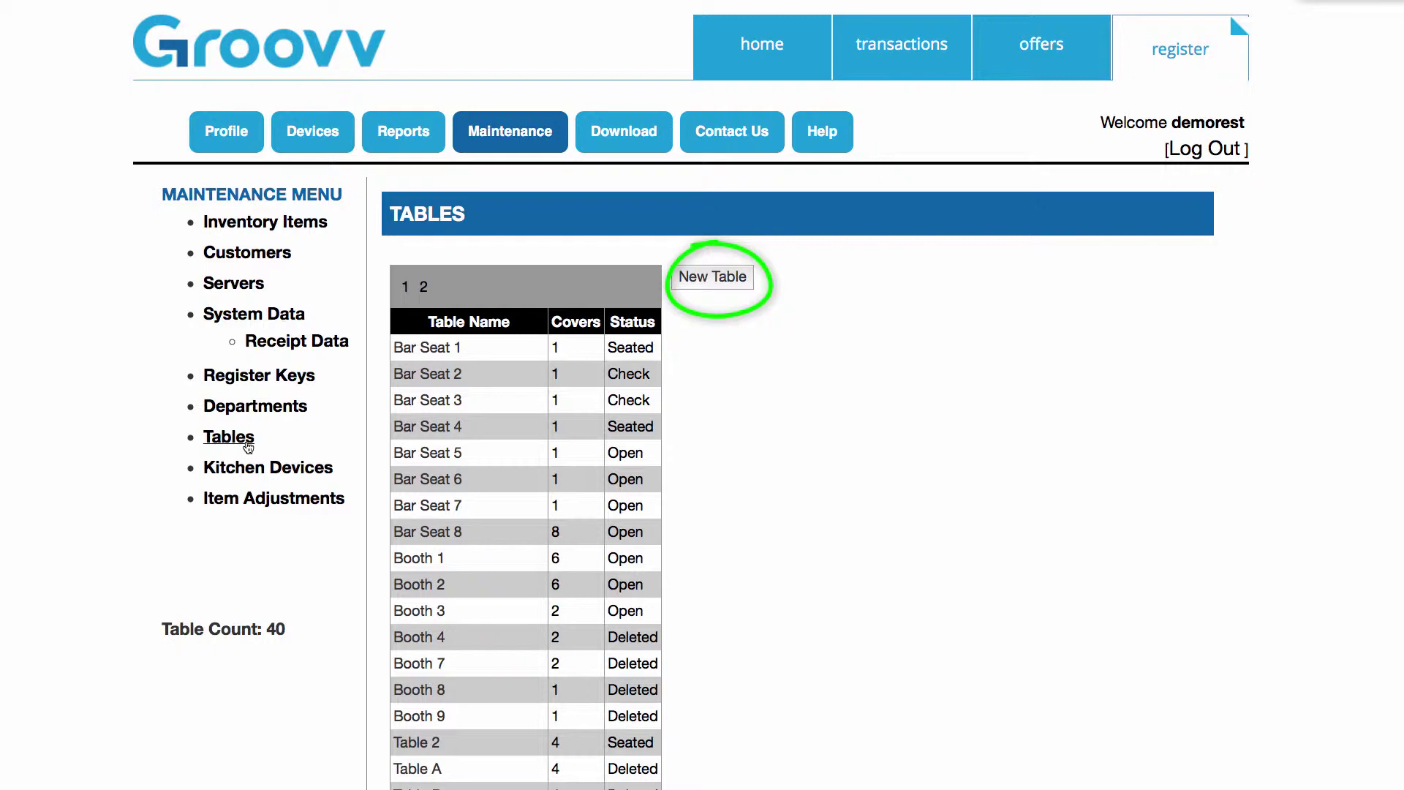
# Step: Start a new table and name it 'New Corner Booth'
pyautogui.click(723, 282)
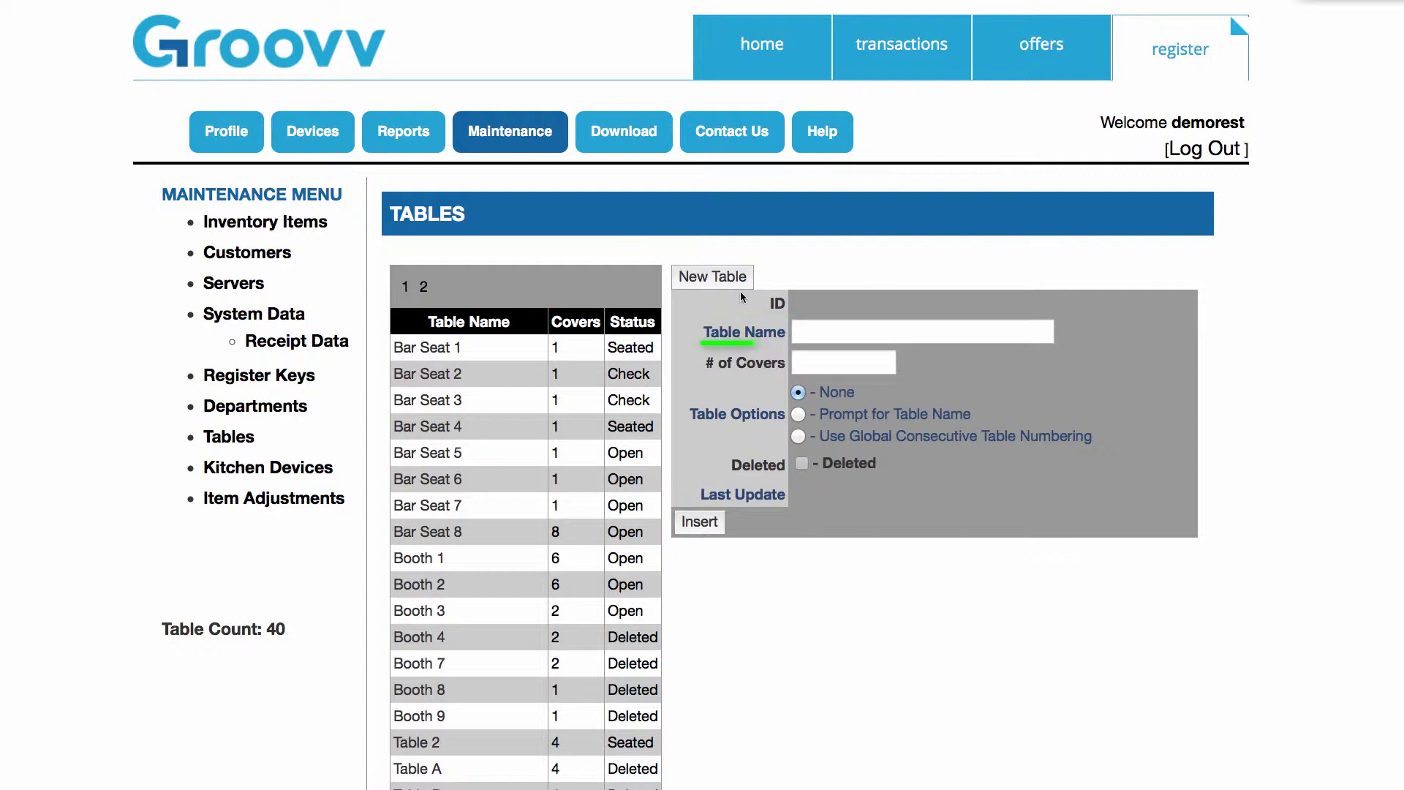
pyautogui.click(811, 327)
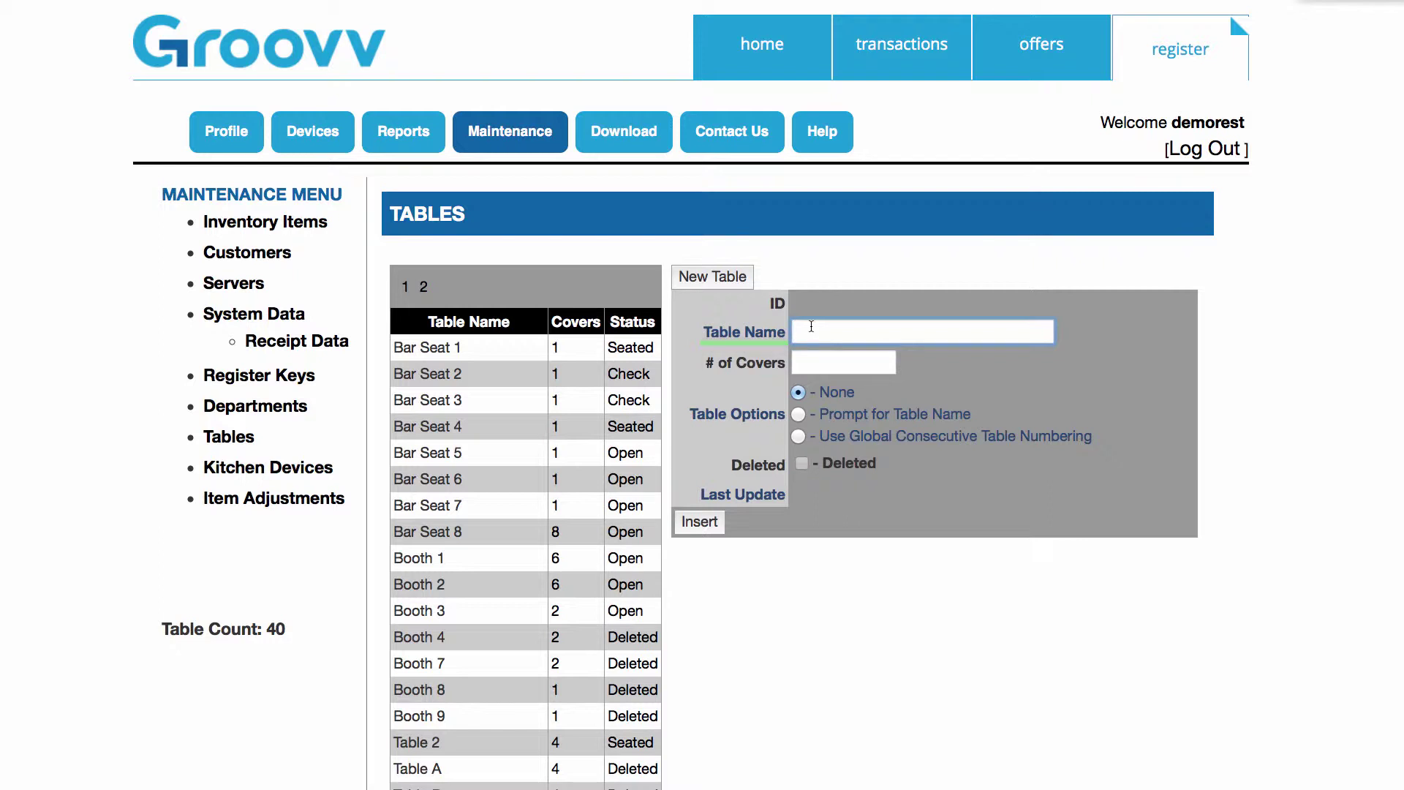
pyautogui.write('New')
pyautogui.write(' Corner')
pyautogui.write(' Booth')
# Step: Enter 8 as the number of covers for New Corner Booth
pyautogui.click(804, 364)
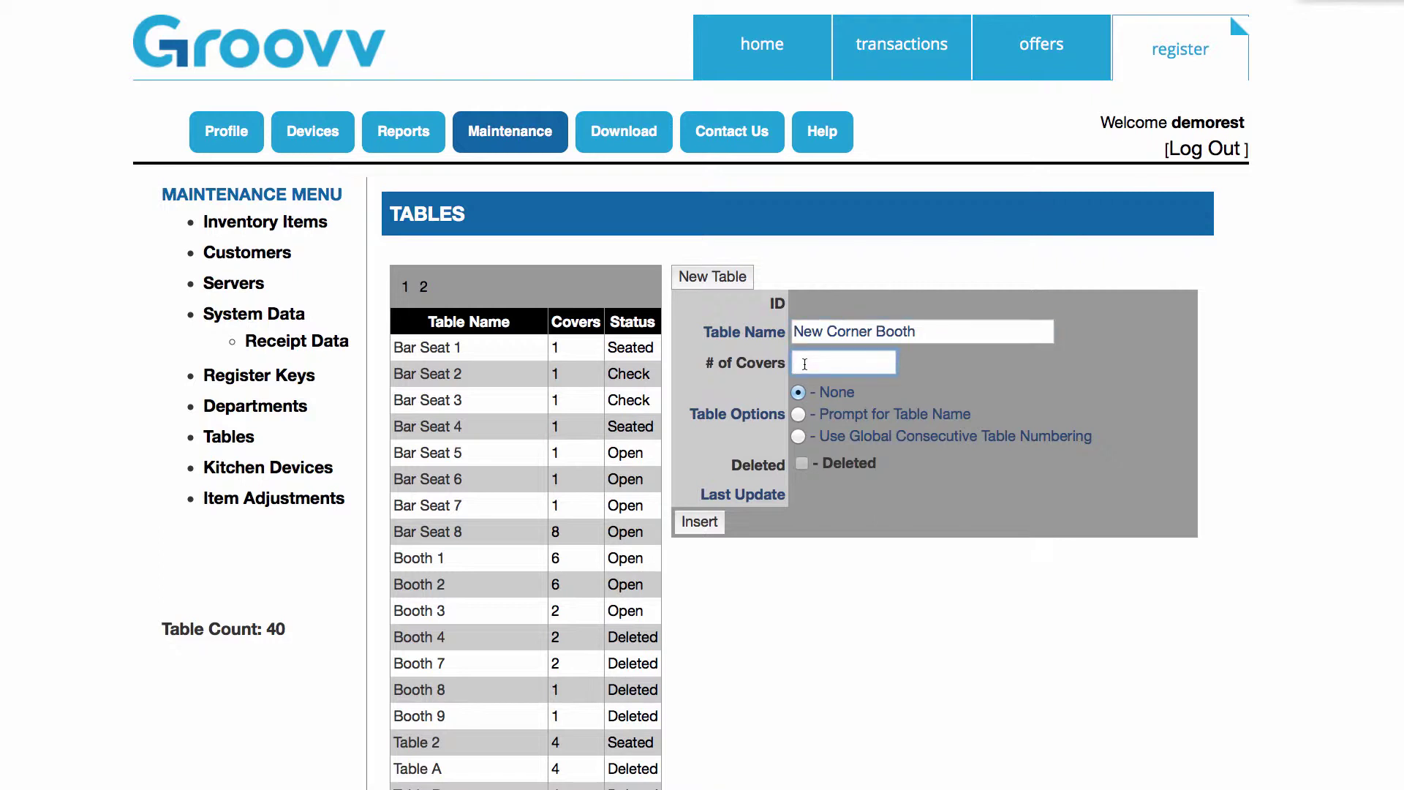
pyautogui.write('8')
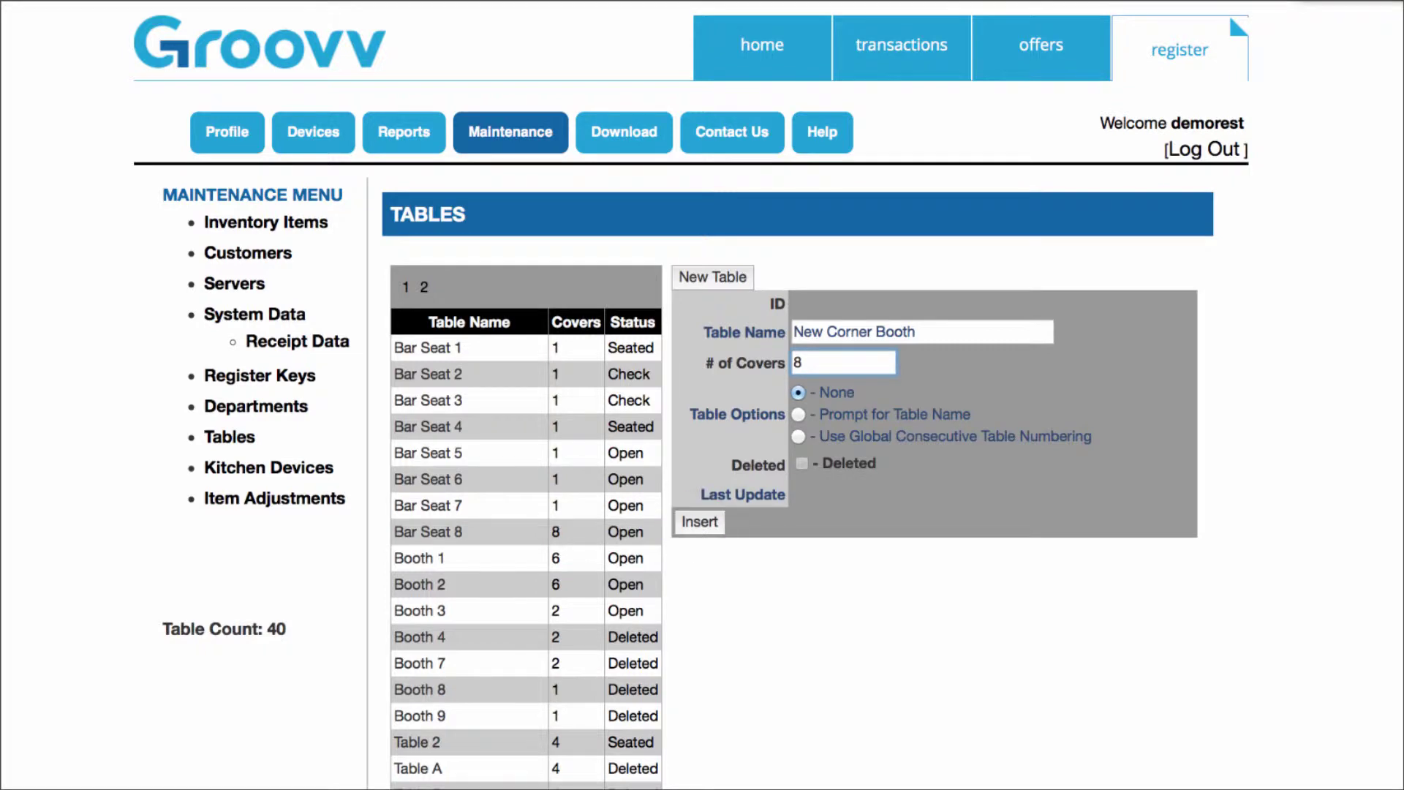
# Step: Choose global consecutive table numbering and insert the New Corner Booth table
pyautogui.click(798, 436)
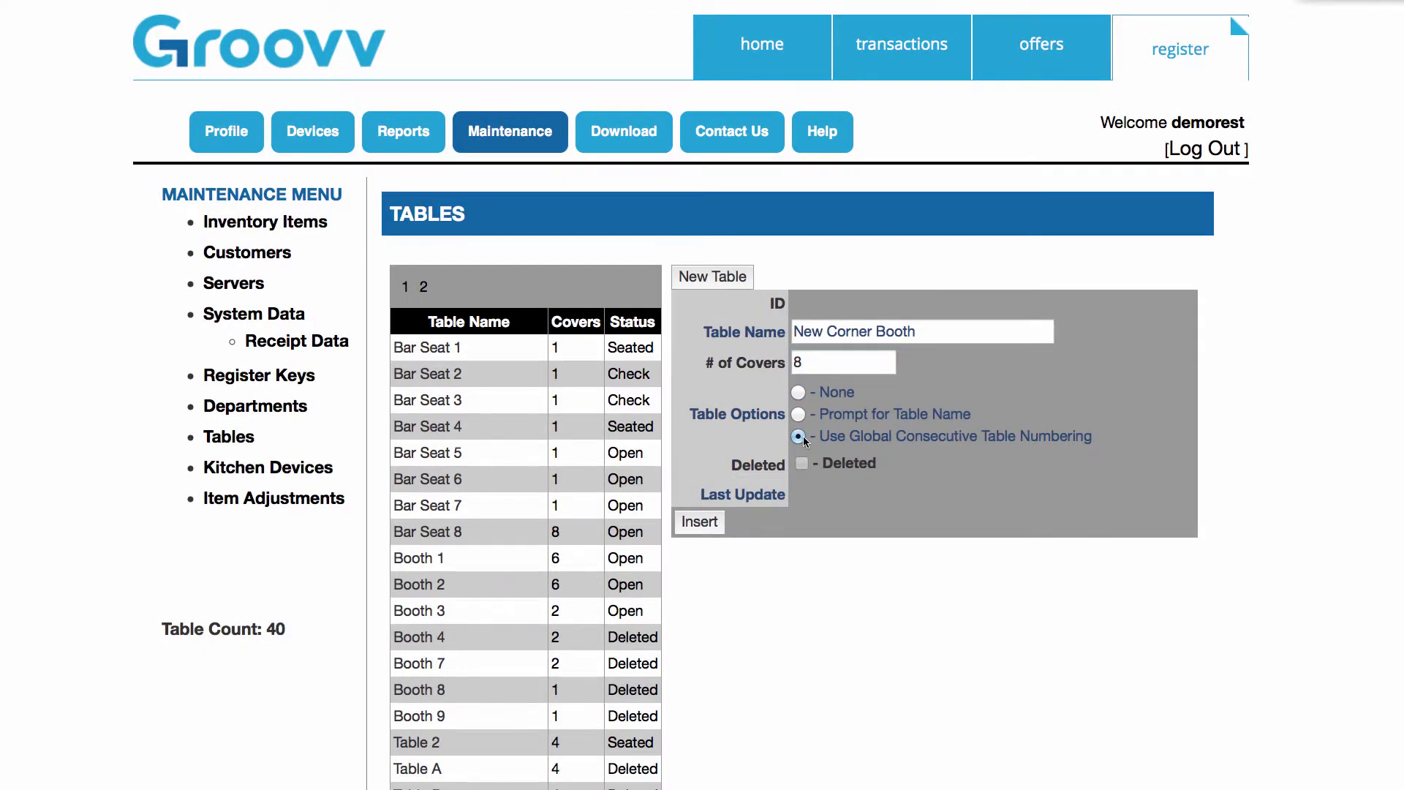
pyautogui.click(704, 522)
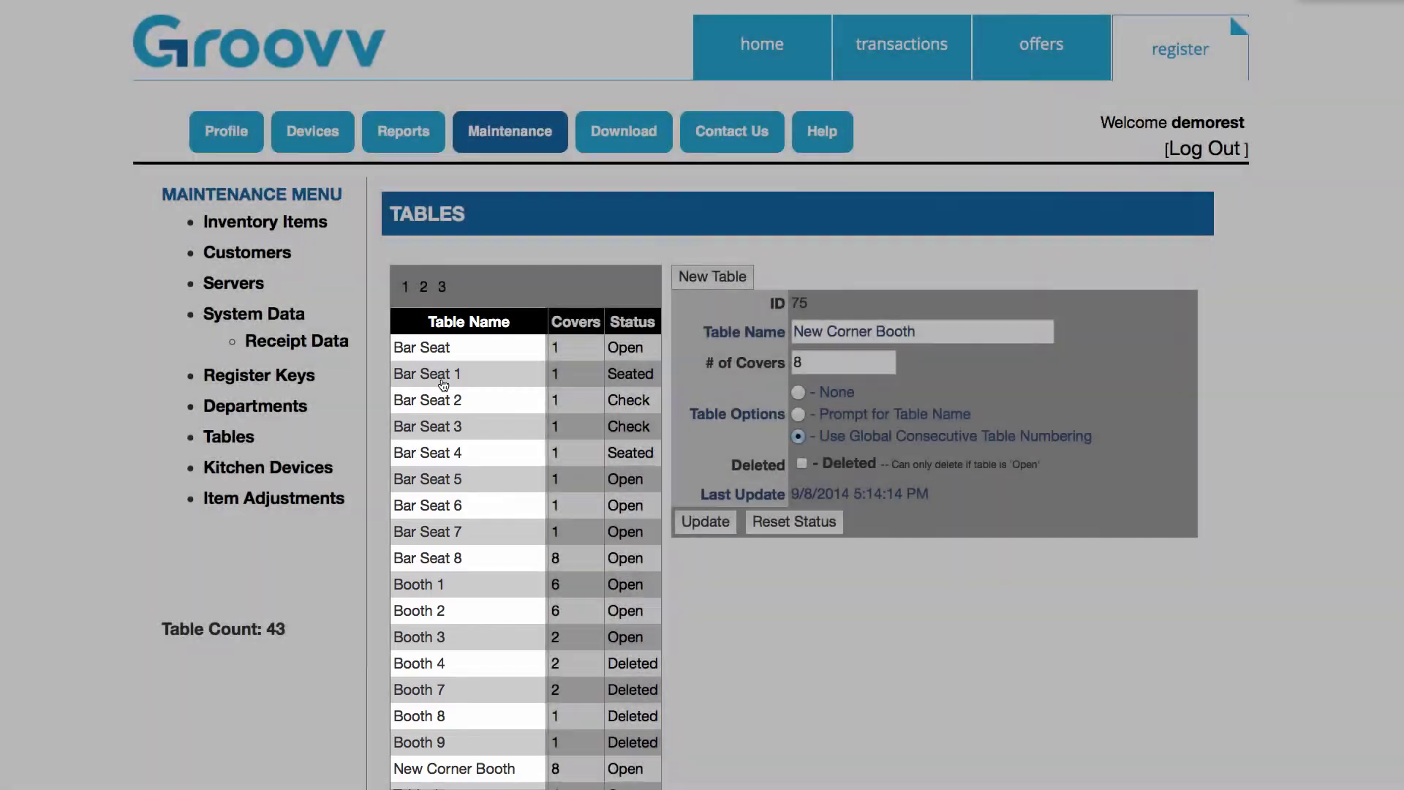
# Step: Select Bar Seat 3 in the tables list and reset its status to Open
pyautogui.click(443, 375)
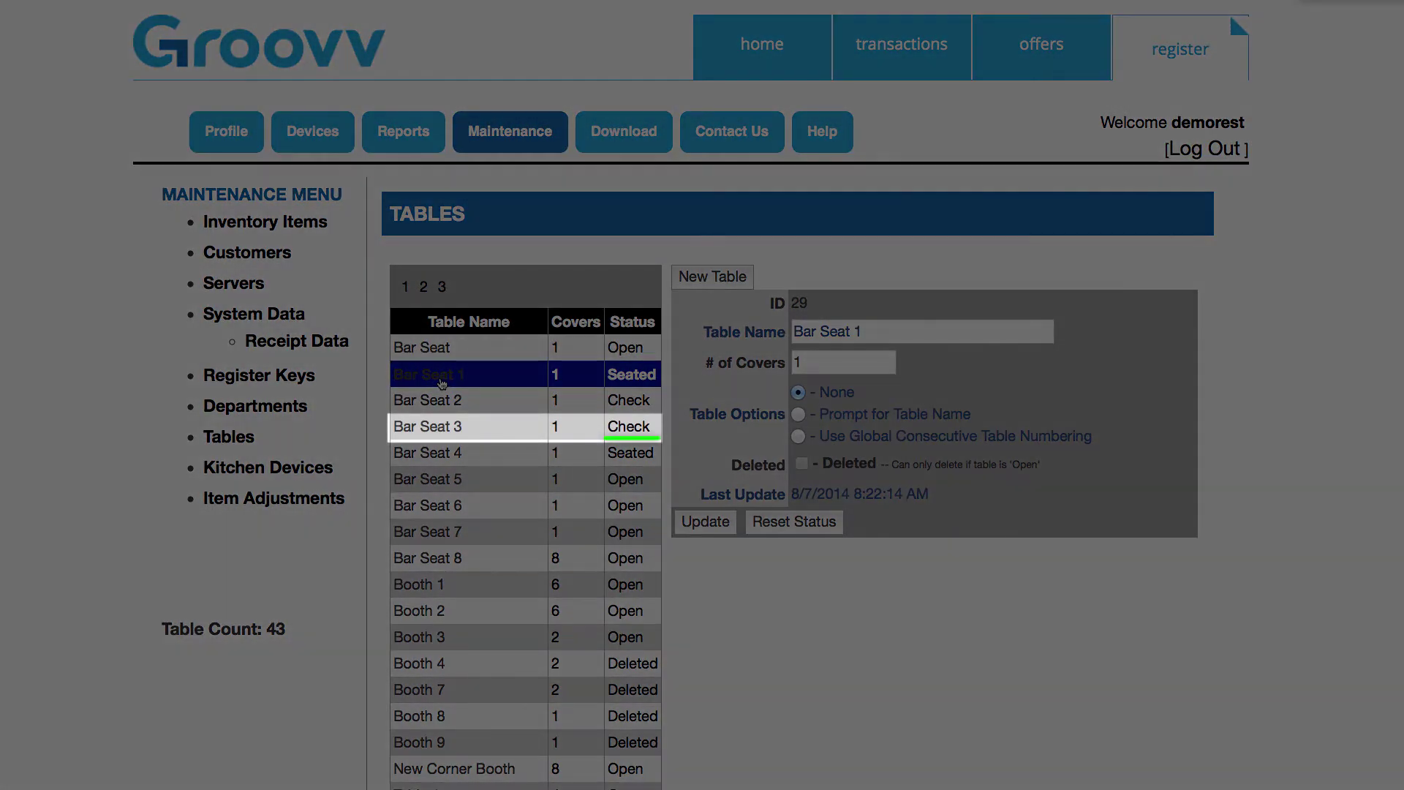
pyautogui.click(449, 424)
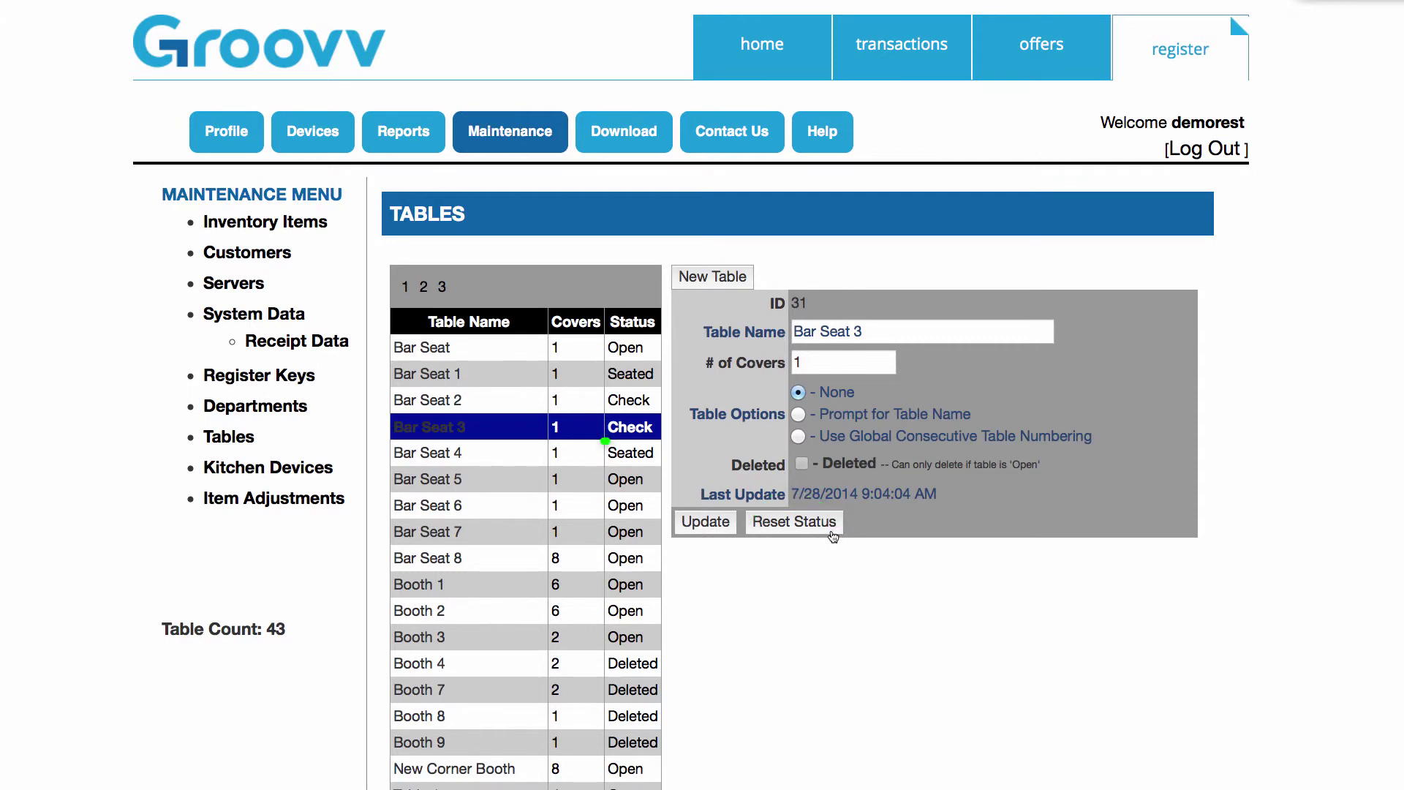
pyautogui.click(836, 536)
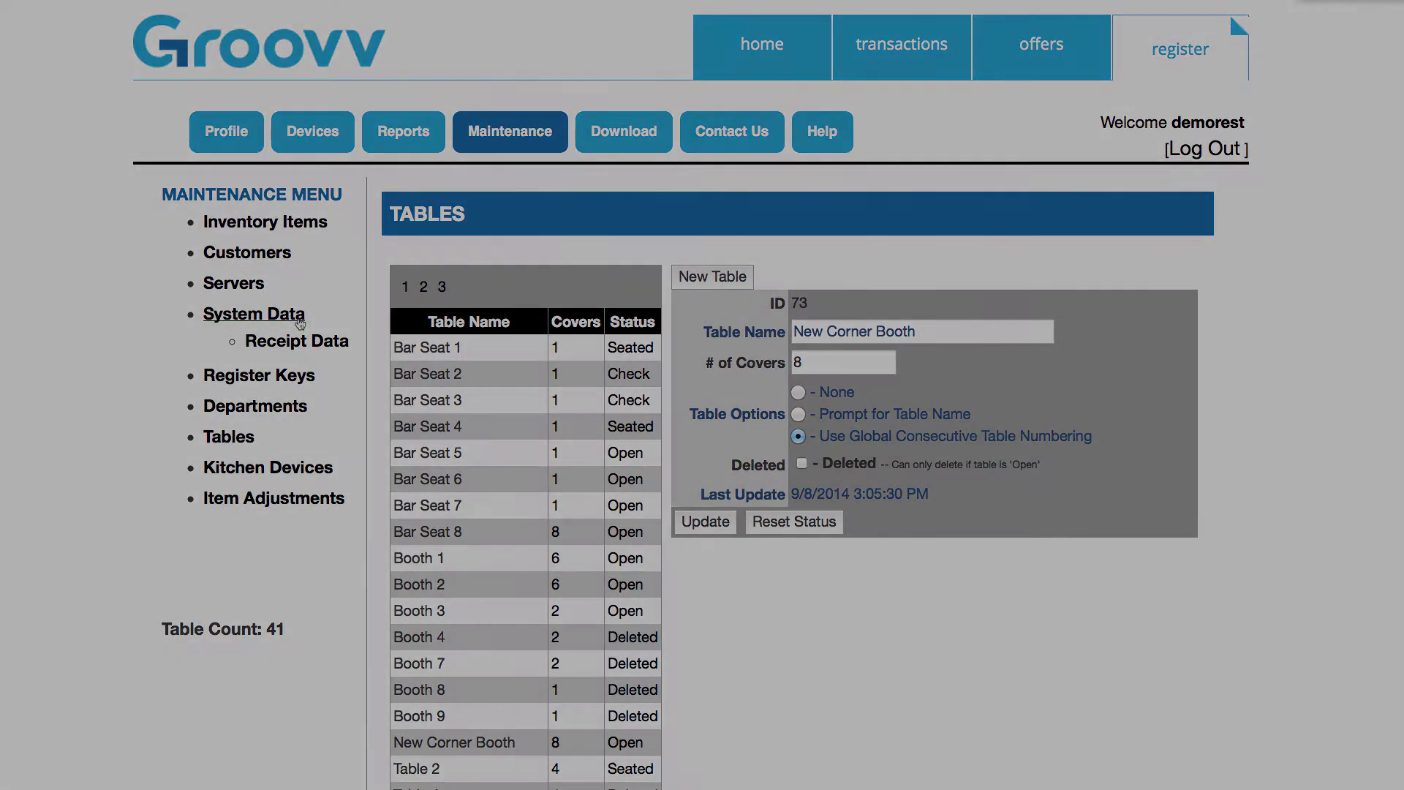
# Step: Tick the Require Seat Selection? checkbox in System Data Maintenance
pyautogui.scroll(-5, 510, 414)
pyautogui.scroll(-2, 510, 414)
pyautogui.scroll(-5, 510, 414)
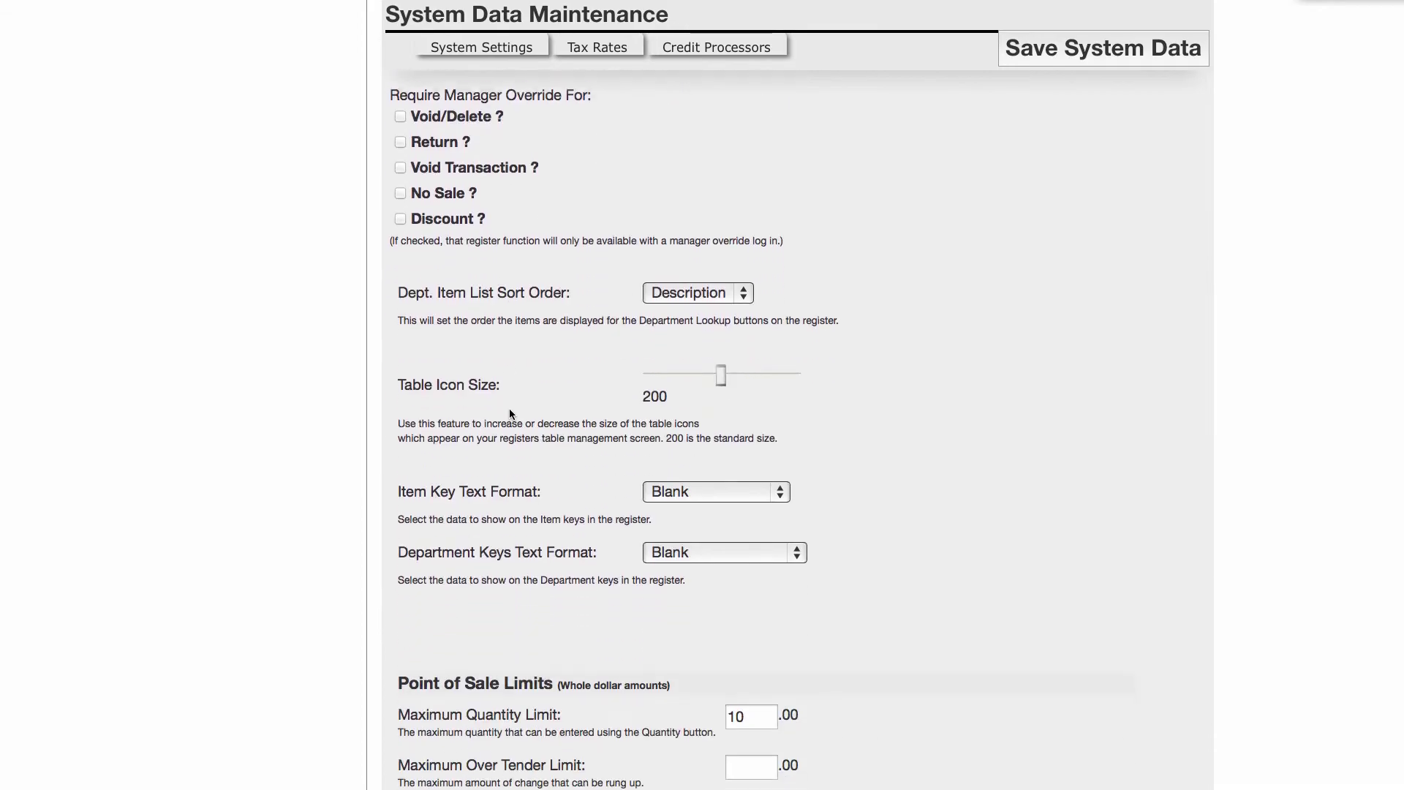
pyautogui.scroll(-4, 510, 414)
pyautogui.scroll(-5, 510, 414)
pyautogui.scroll(-1, 509, 414)
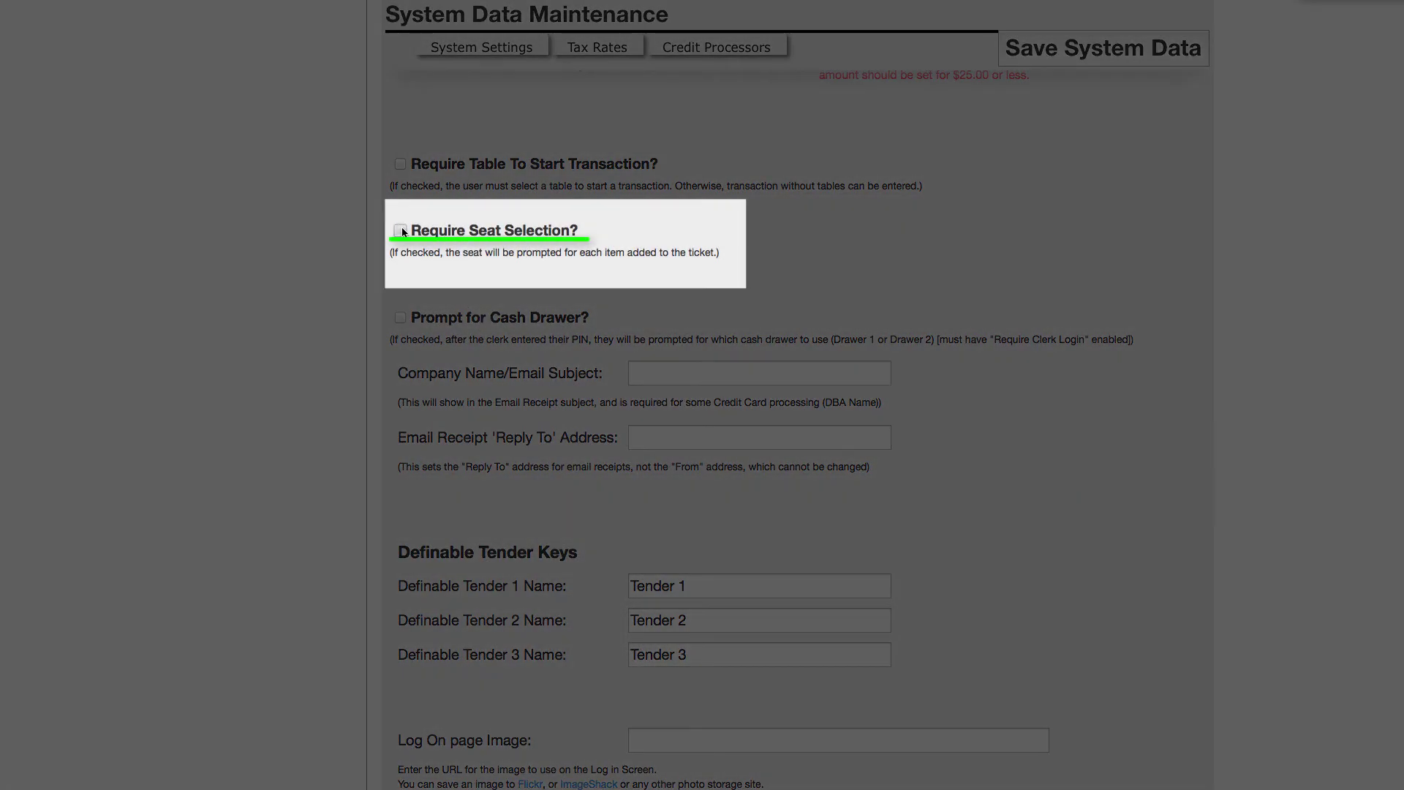
pyautogui.click(401, 231)
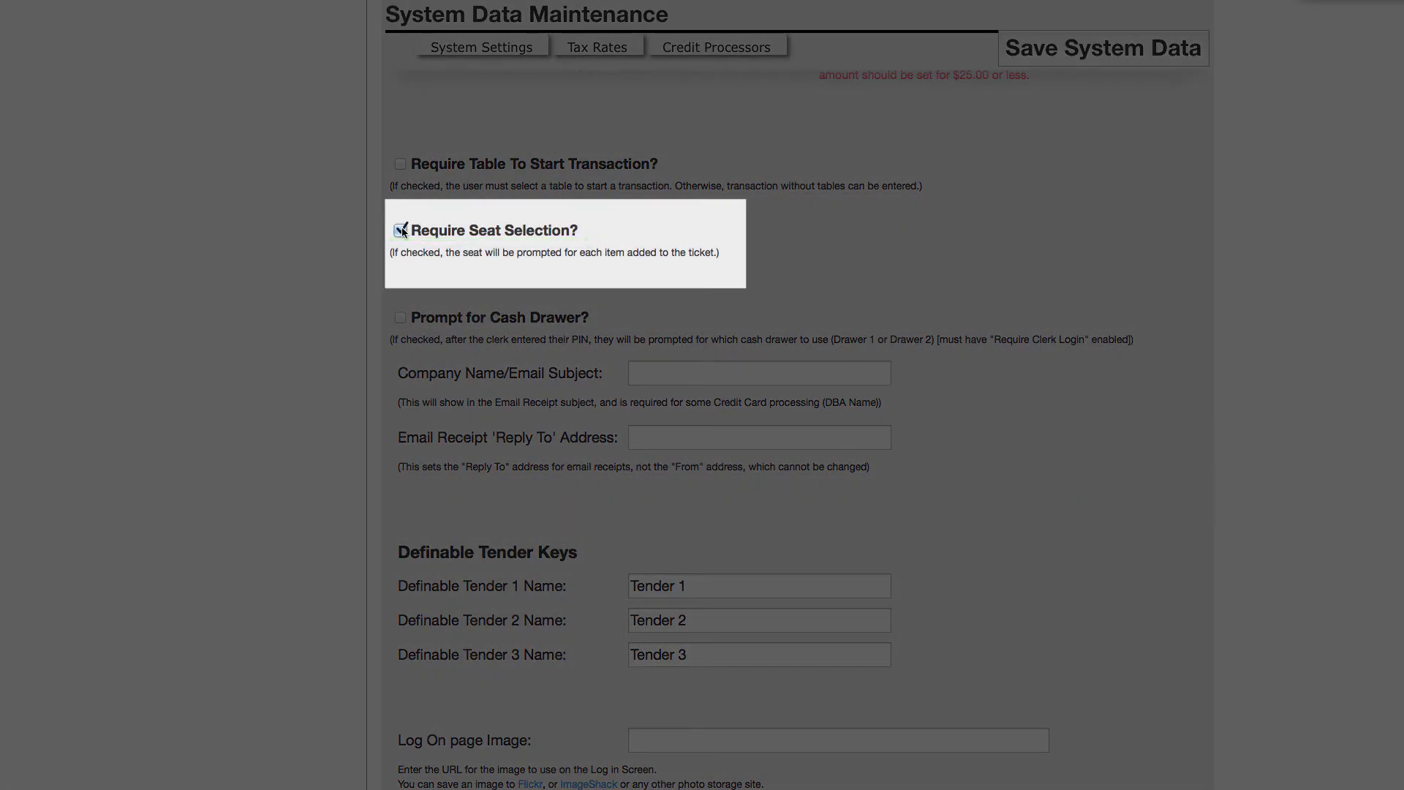